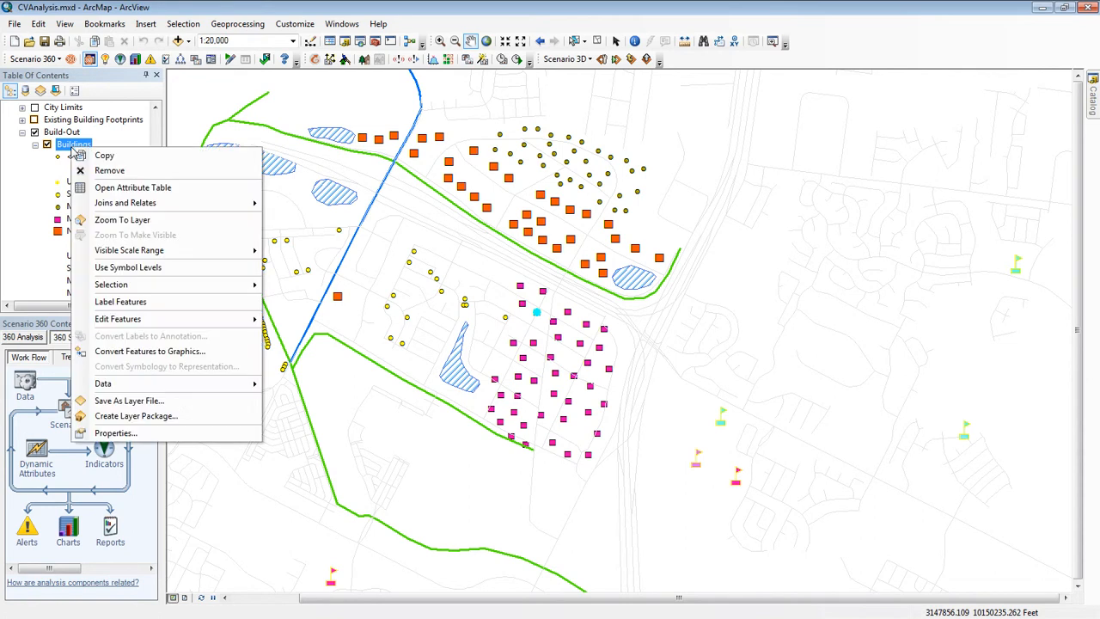
Open the attribute table of the Buildings layer and look through its records.
left_click(123, 189)
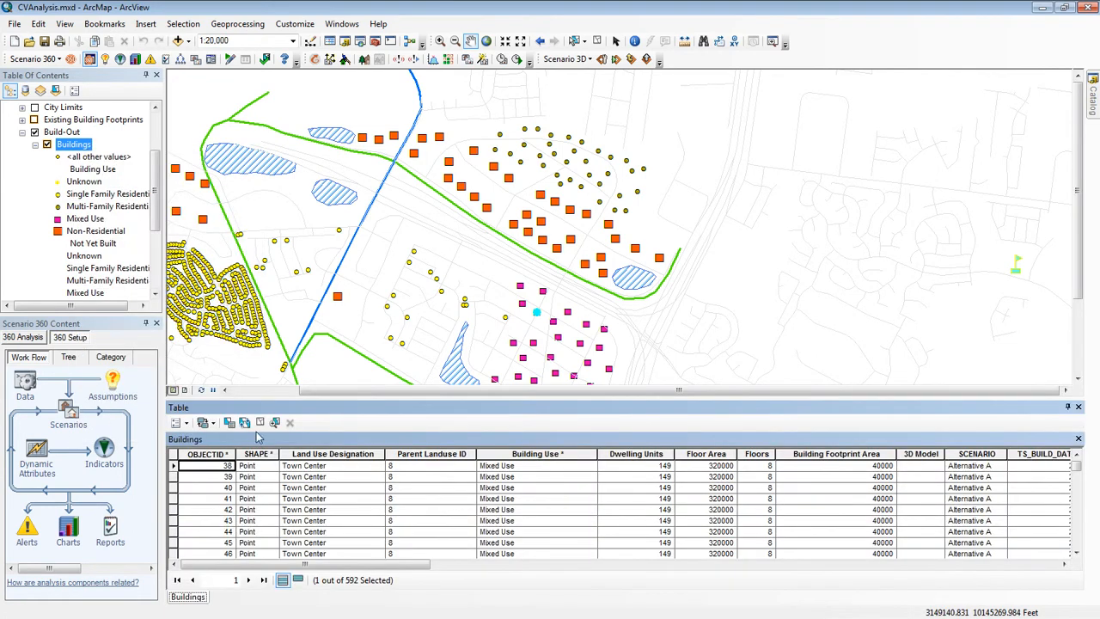
left_click(1076, 553)
left_click(1075, 554)
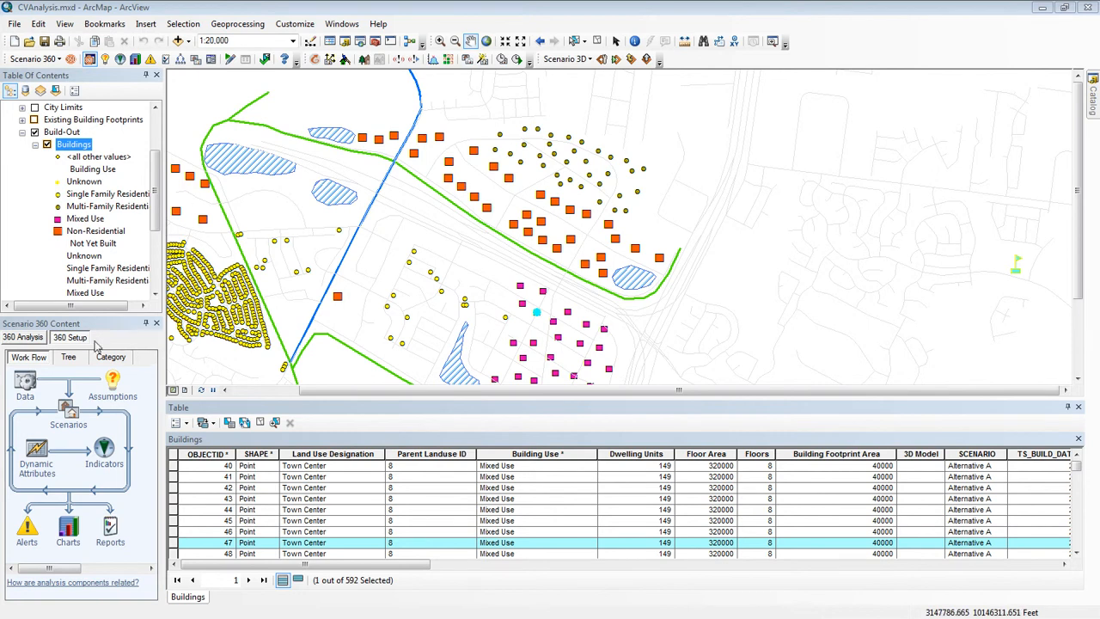
Create a new indicator named "Total Dwelling Units" and open its formula for editing.
left_click(104, 454)
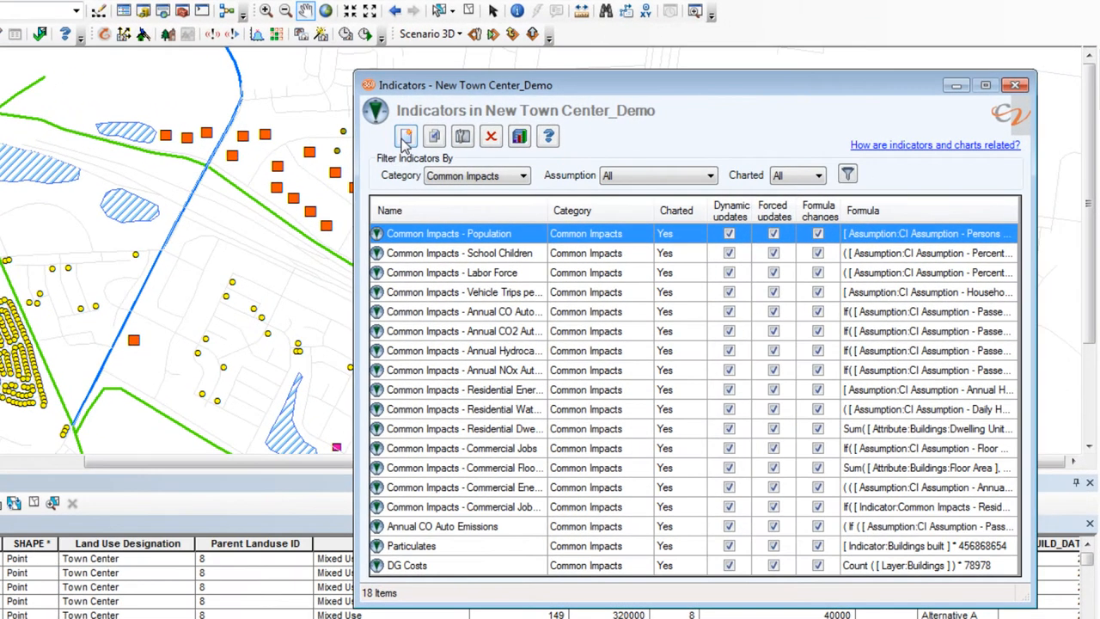
left_click(406, 137)
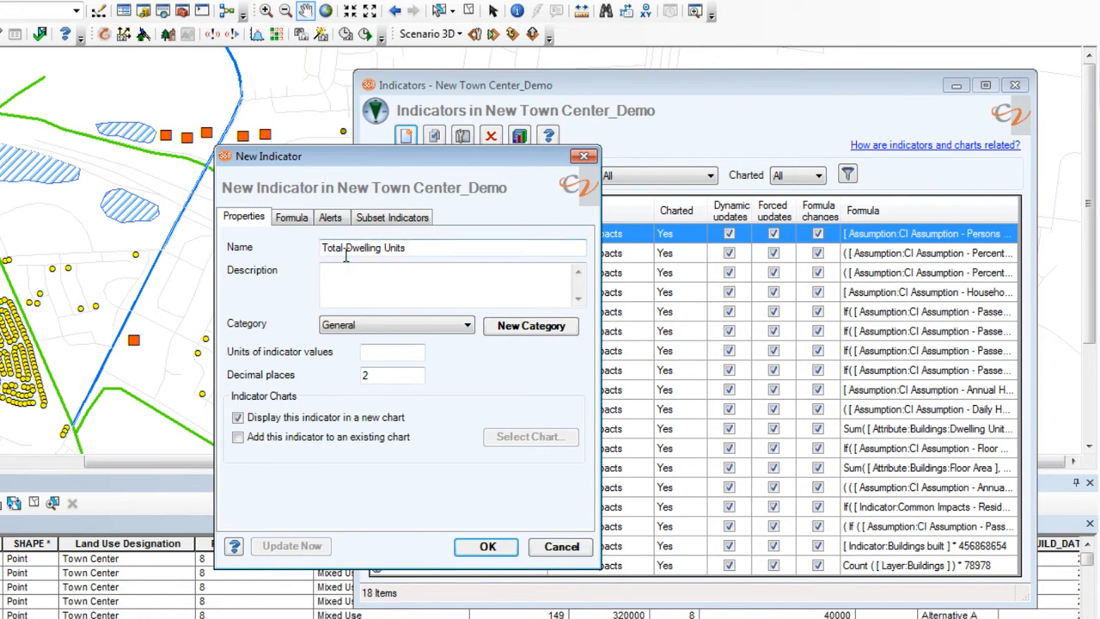
left_click(296, 218)
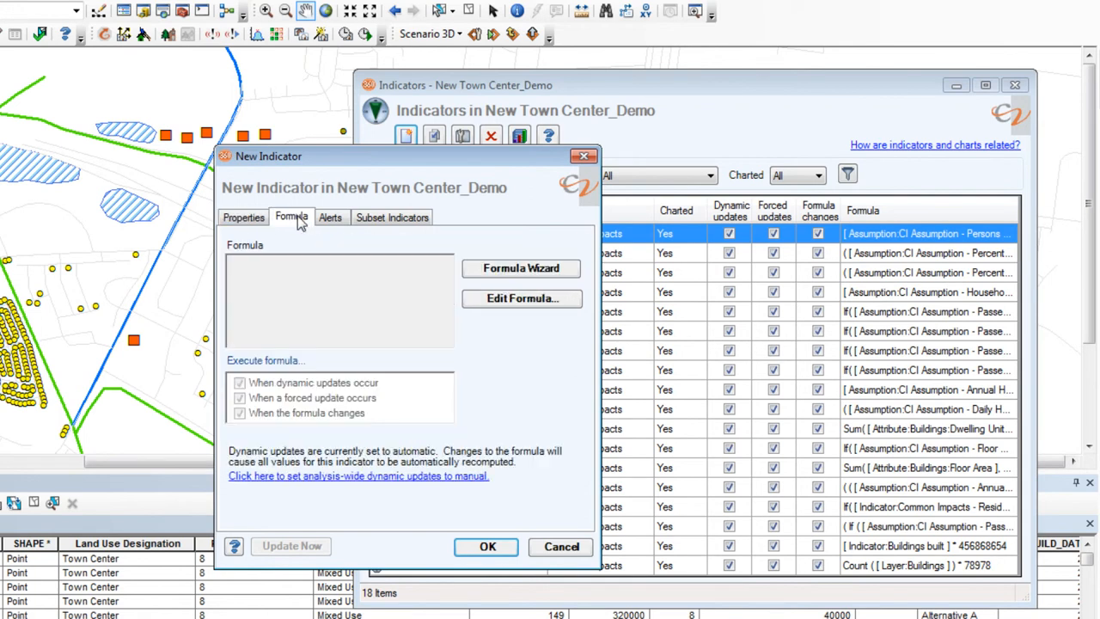
left_click(526, 299)
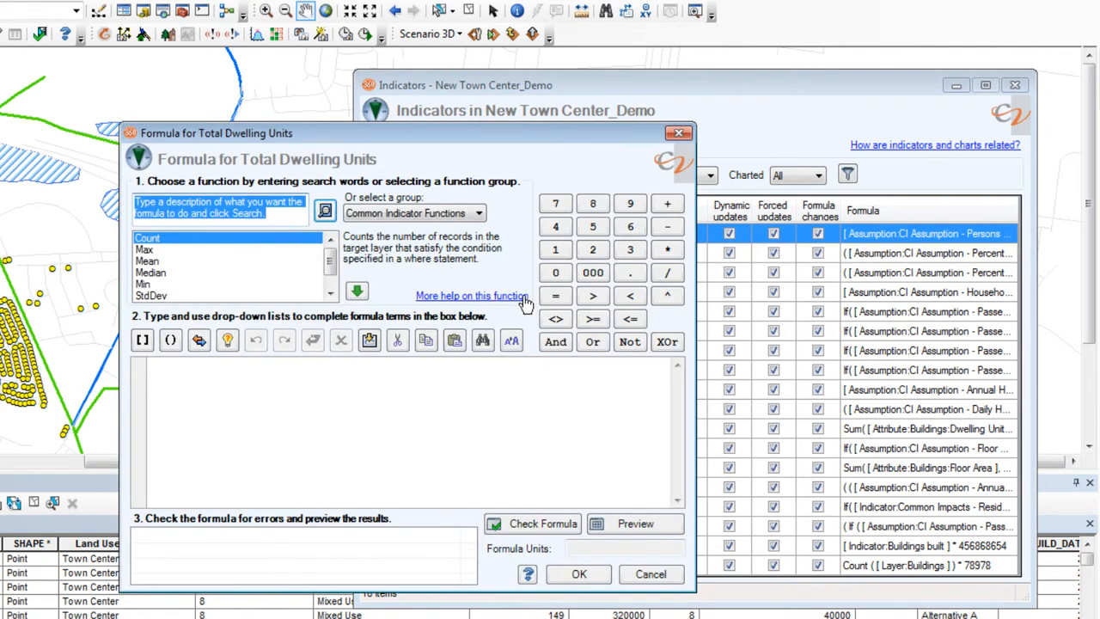
left_click(523, 297)
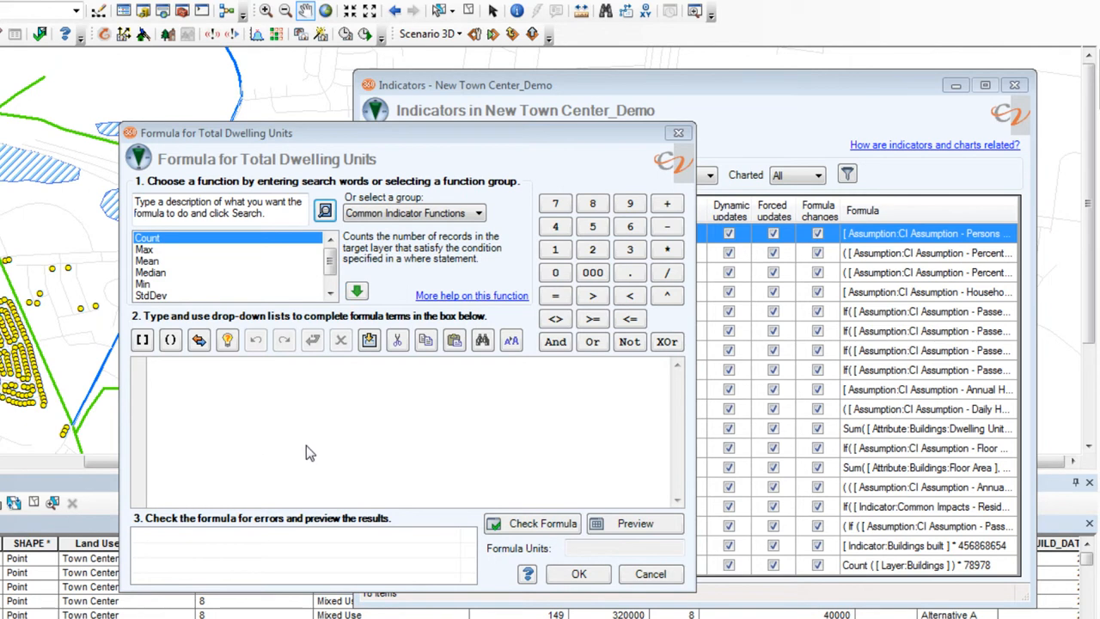
Search the formula functions for "total" and select the Sum function.
left_click(191, 212)
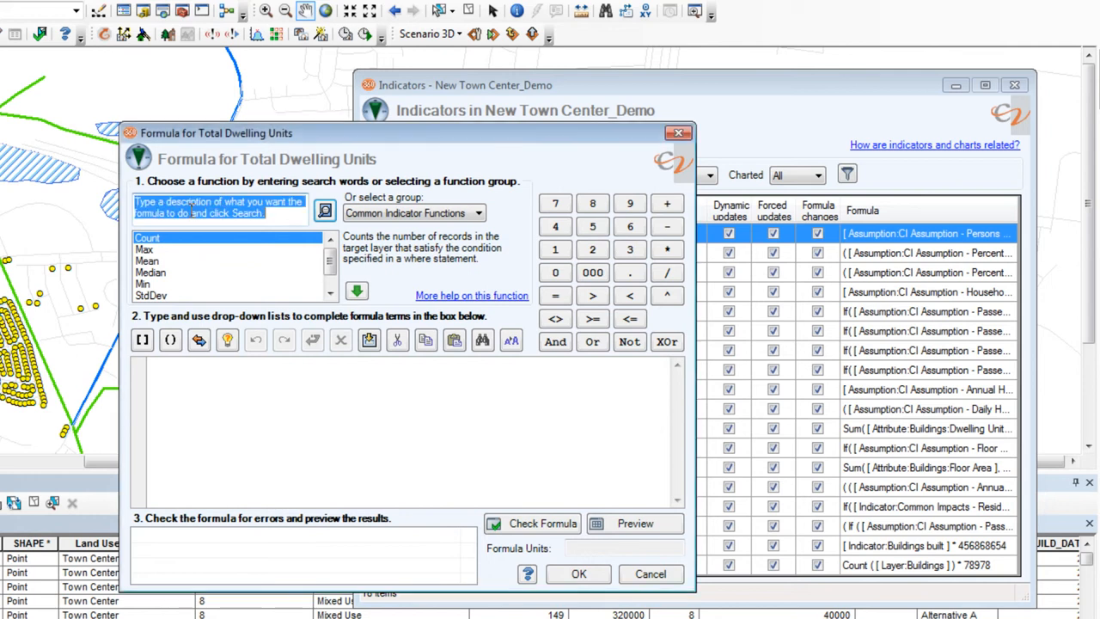
type("total")
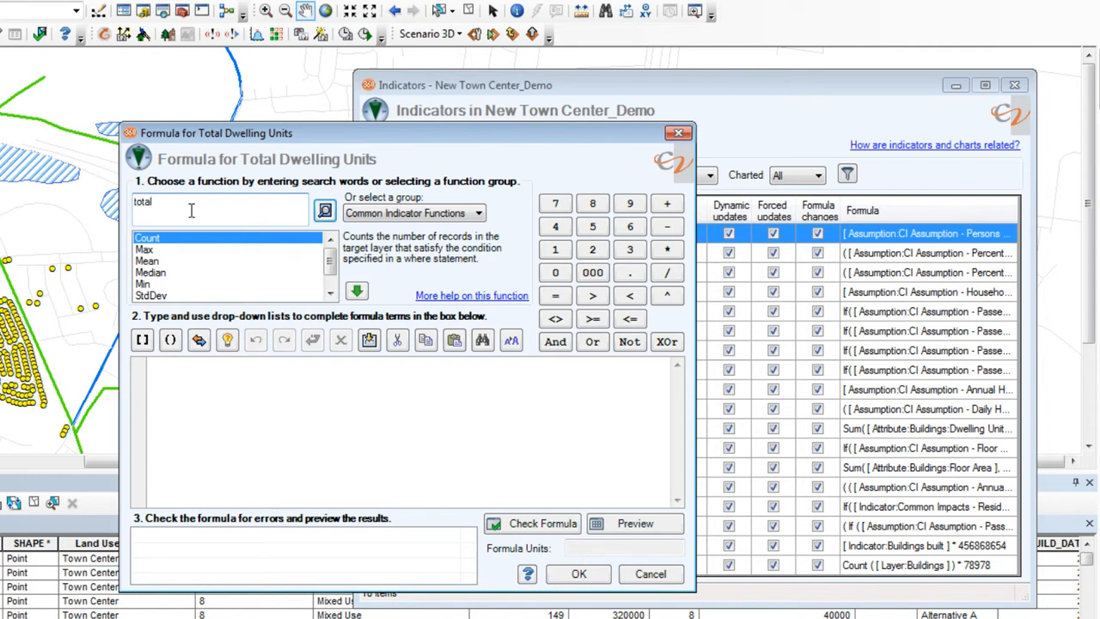
key("Return")
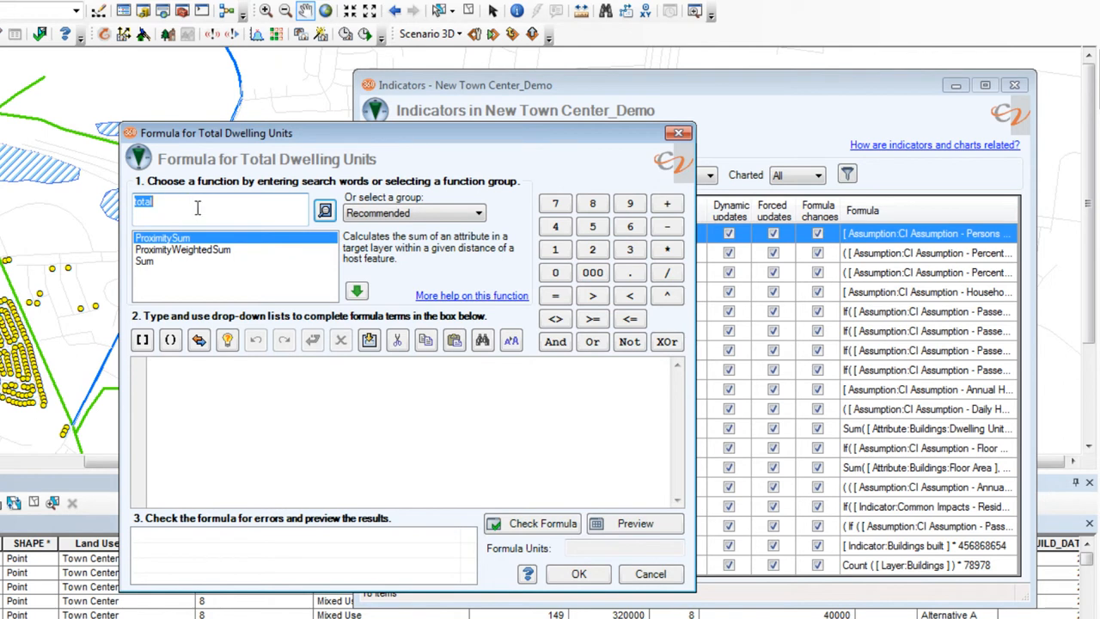
left_click(176, 268)
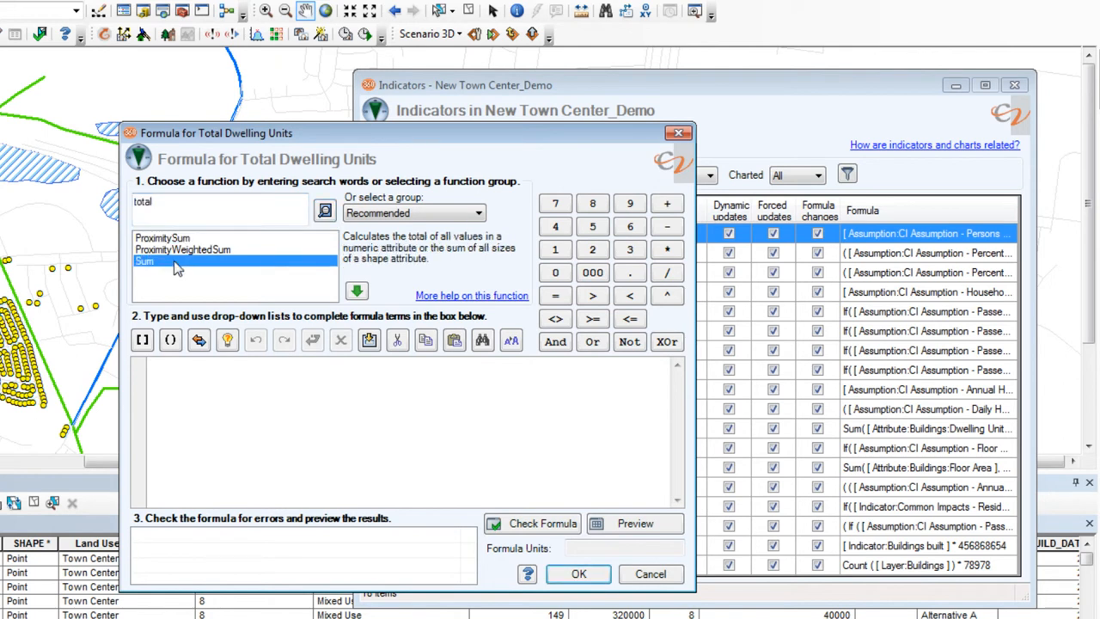
Read the help topic on the Sum function and close it.
left_click(465, 297)
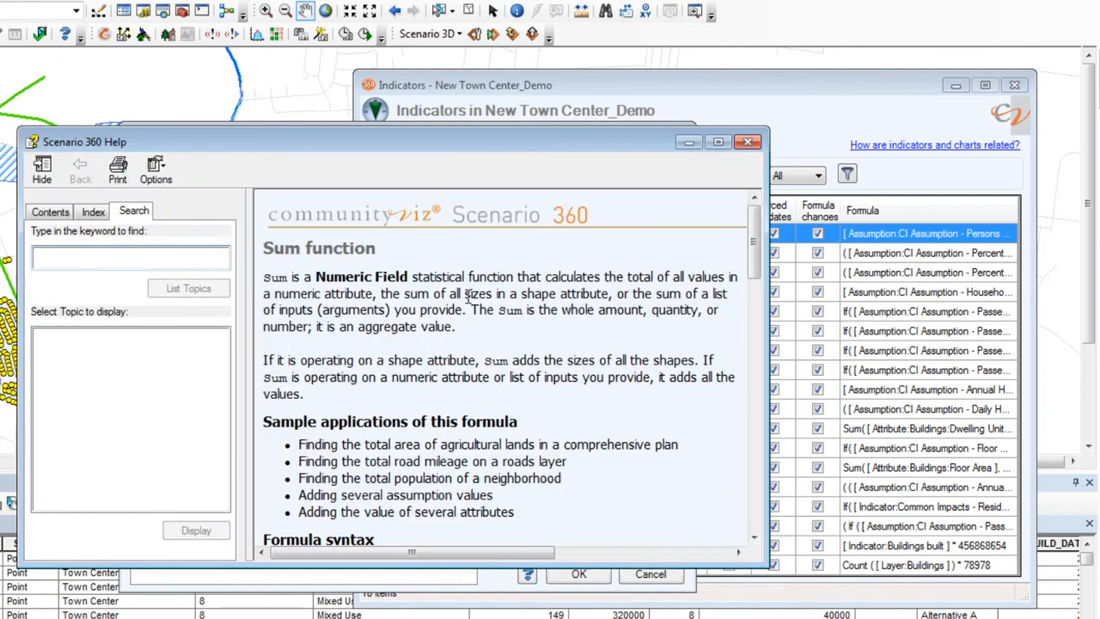
left_click_drag(749, 250, 754, 219)
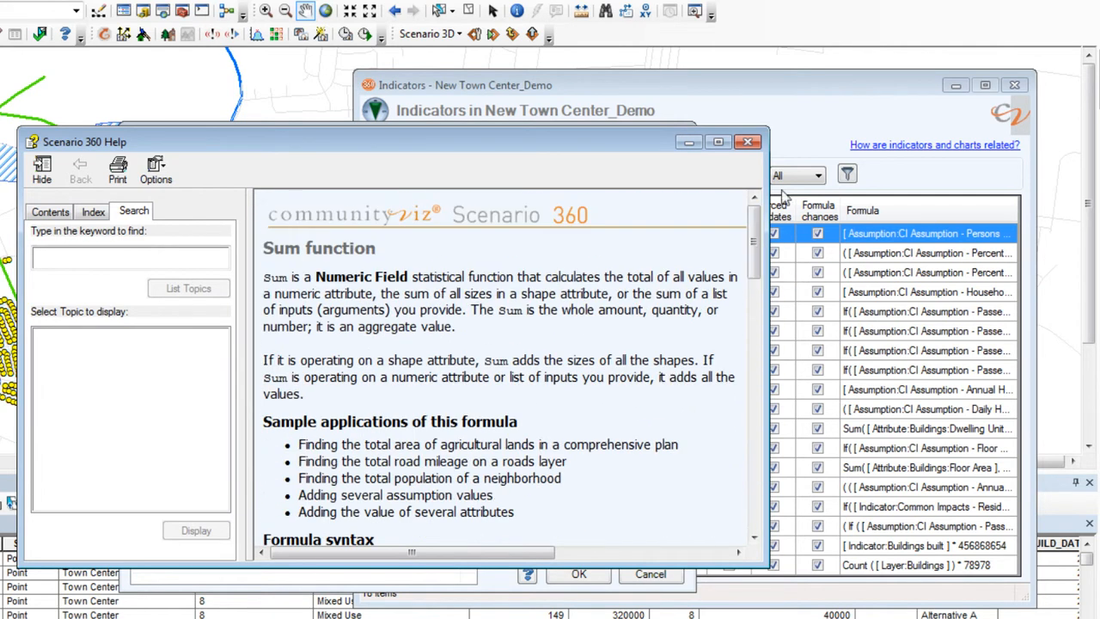
left_click(745, 142)
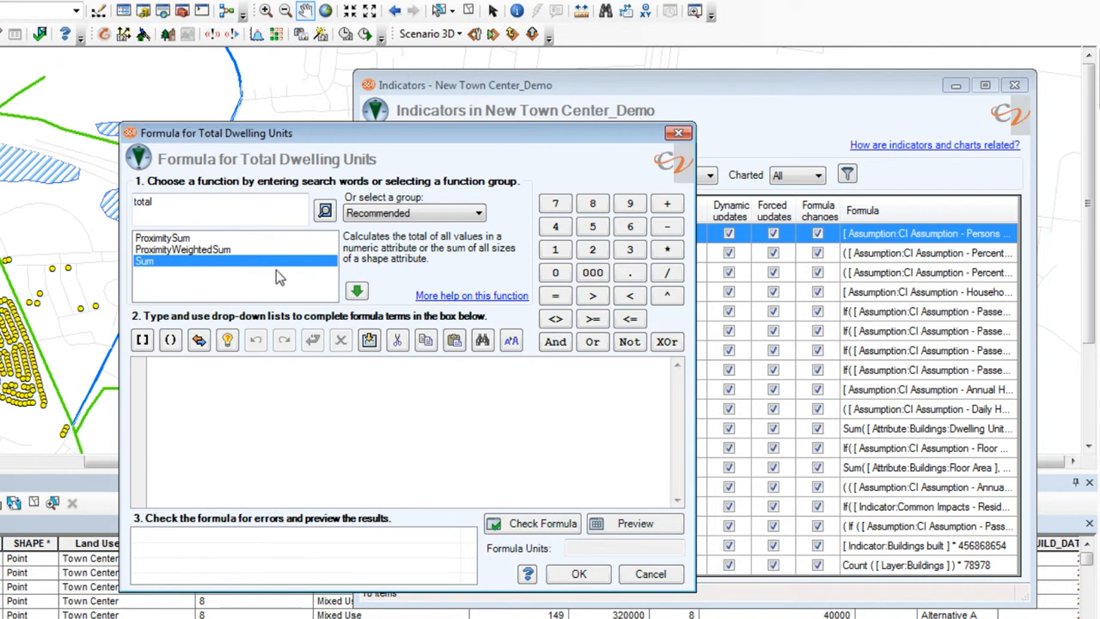
Insert the Sum function into the formula with the Dwelling Units attribute of the Buildings layer.
left_click(355, 292)
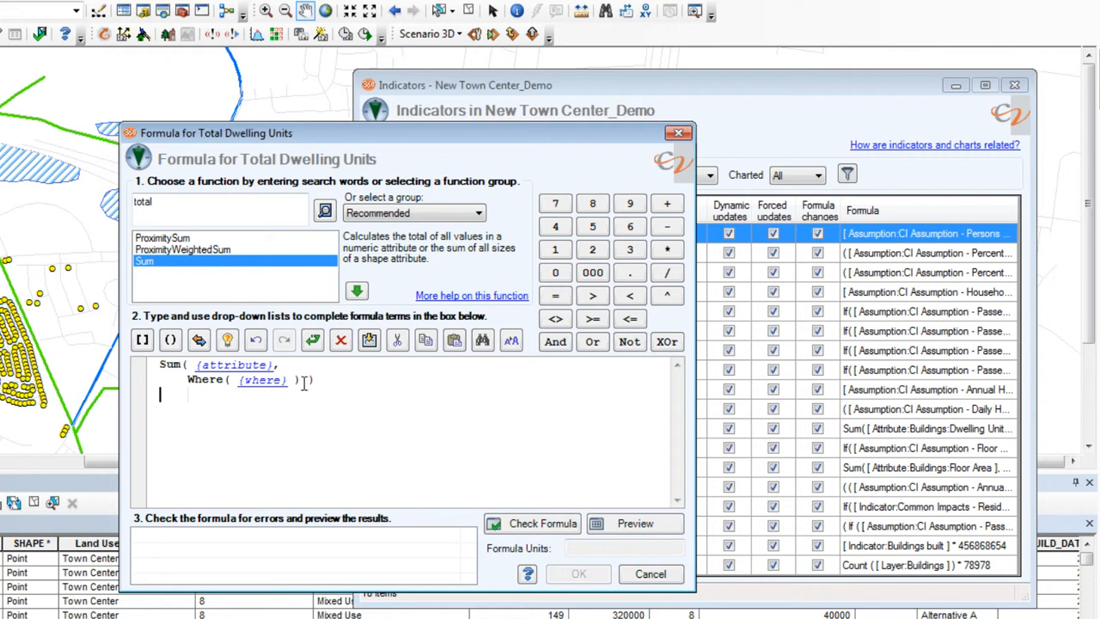
left_click(236, 371)
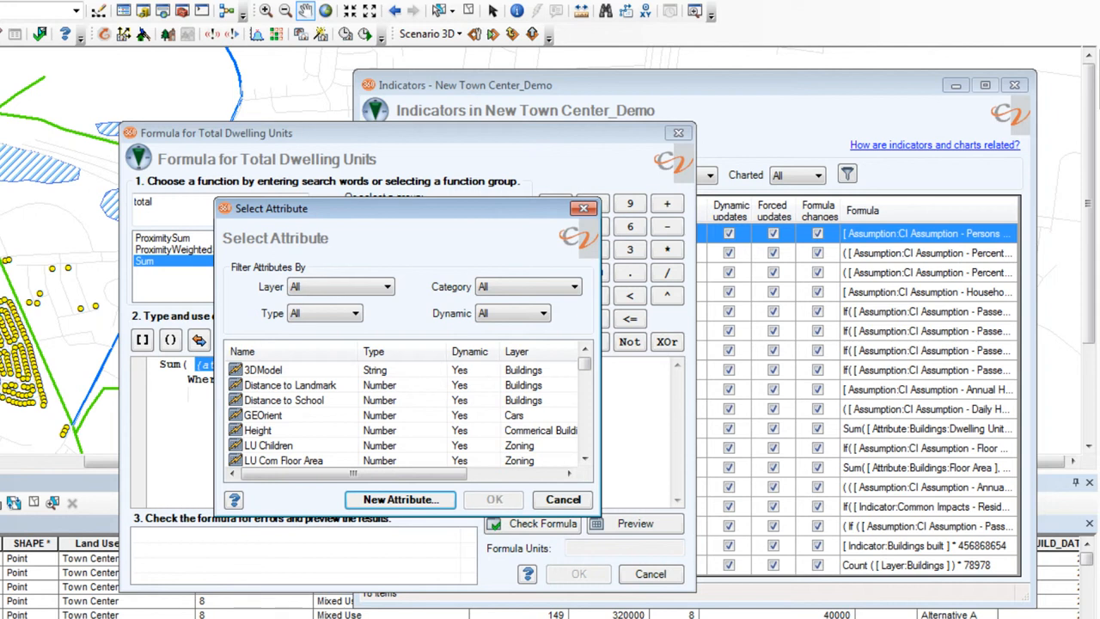
left_click(389, 288)
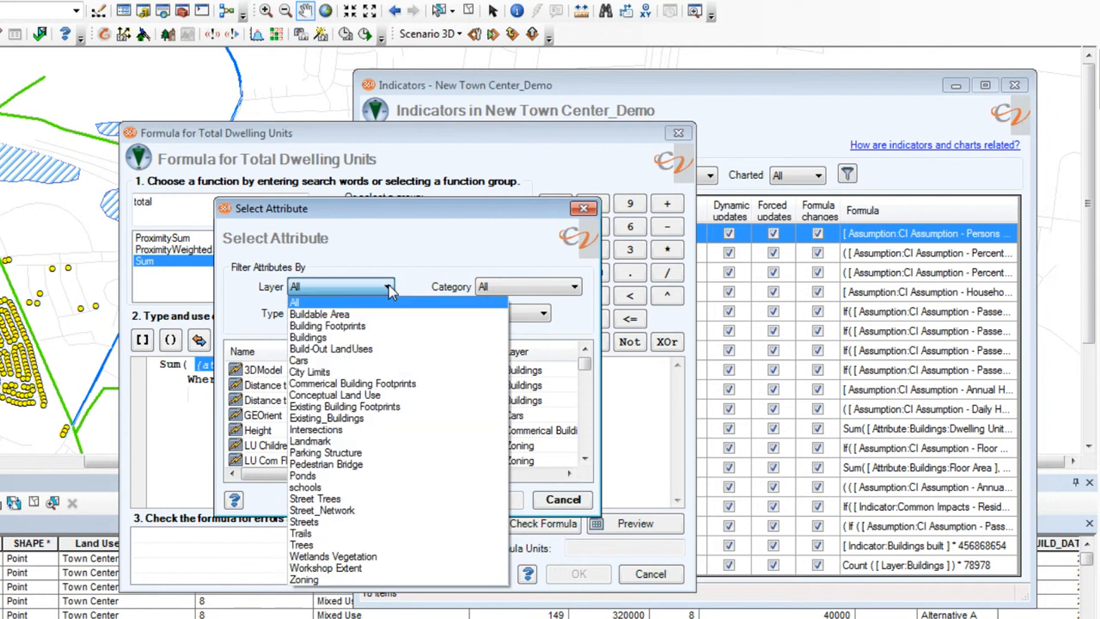
left_click(388, 338)
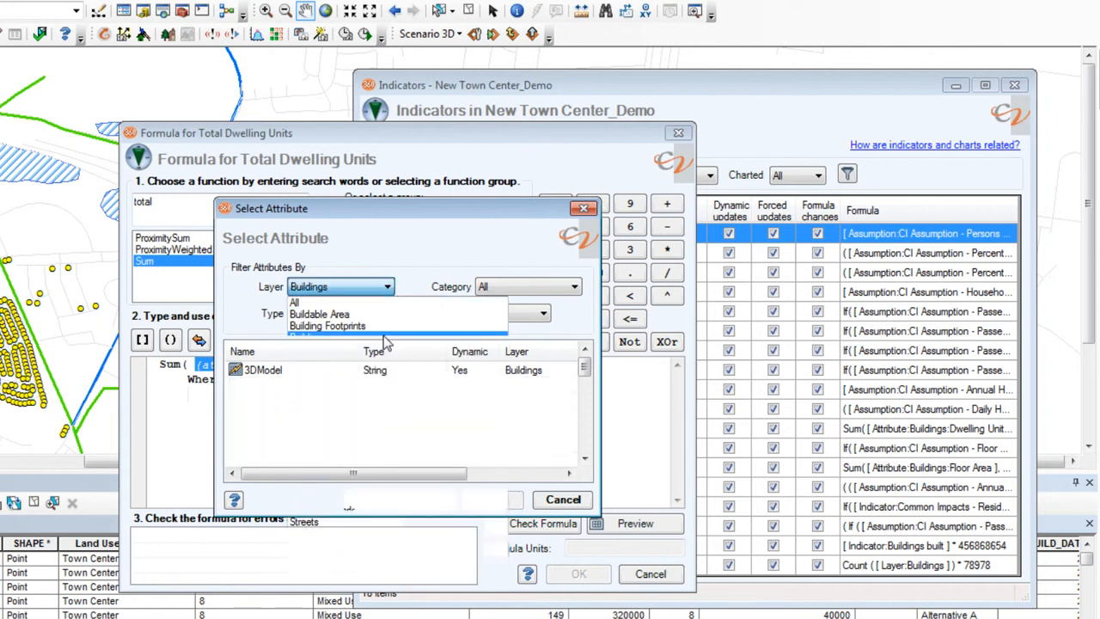
left_click_drag(584, 368, 585, 419)
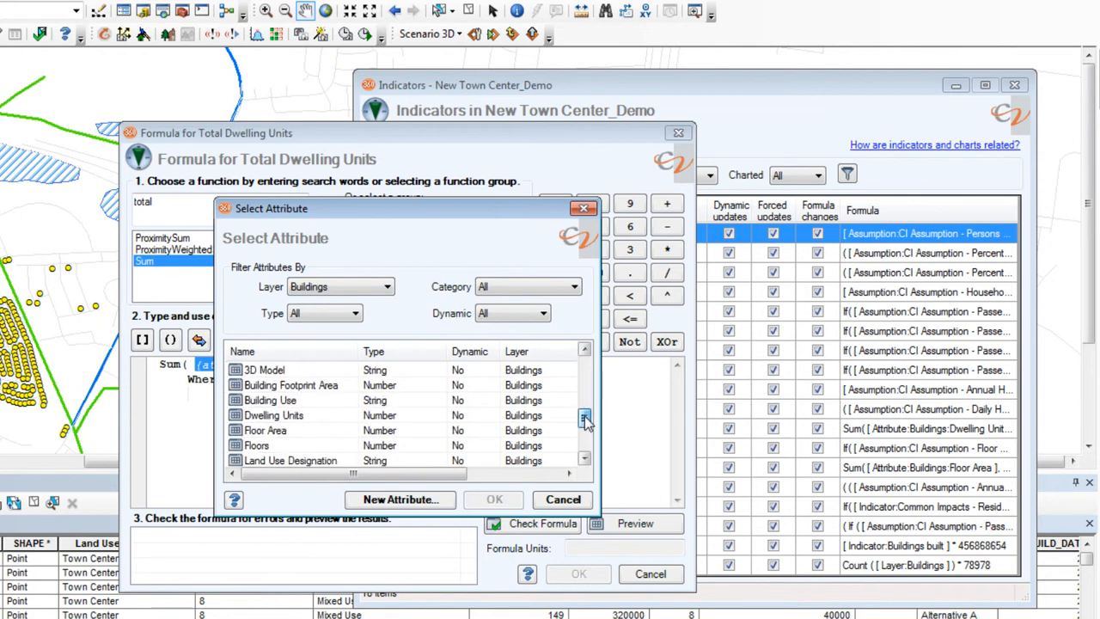
left_click(345, 418)
left_click(486, 500)
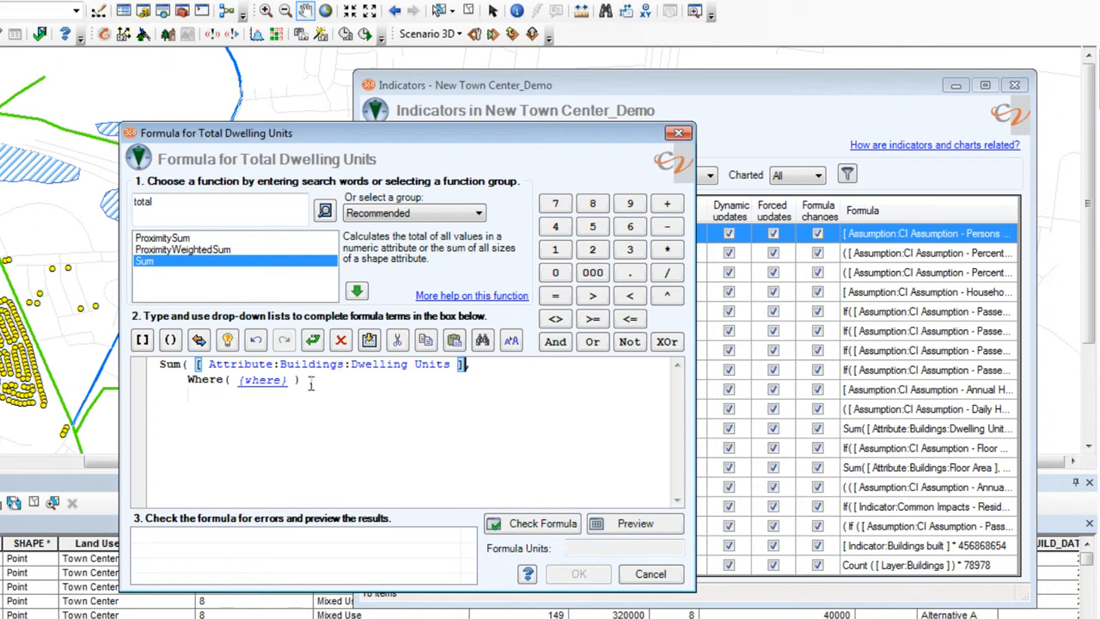
Remove the where clause from the Sum formula, then check it for errors and preview its results.
left_click(261, 385)
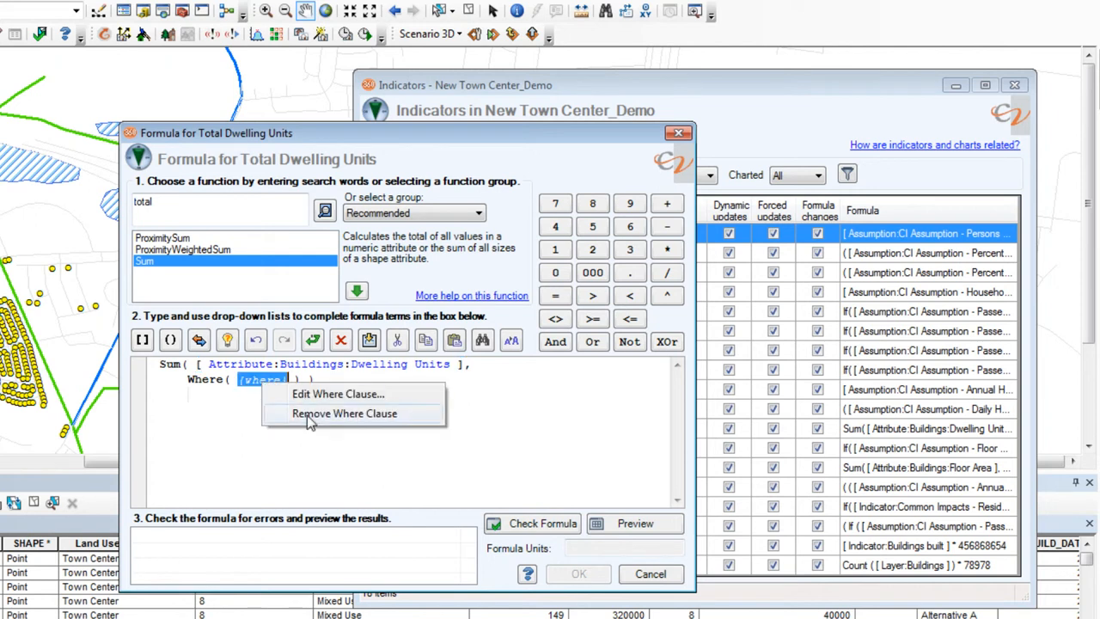
left_click(307, 413)
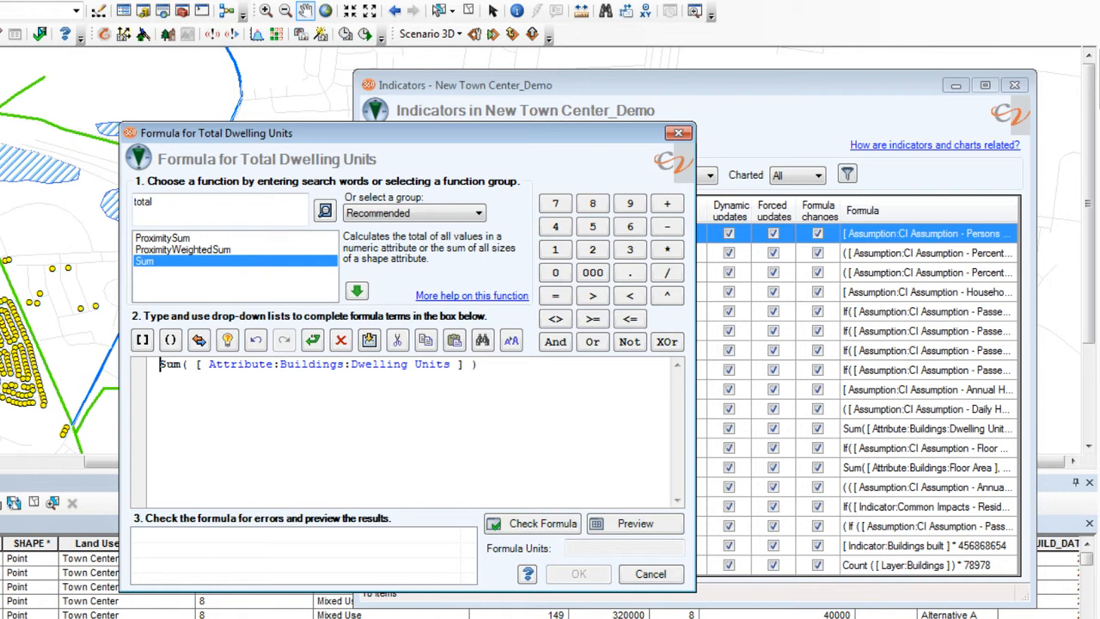
left_click(524, 529)
left_click(608, 531)
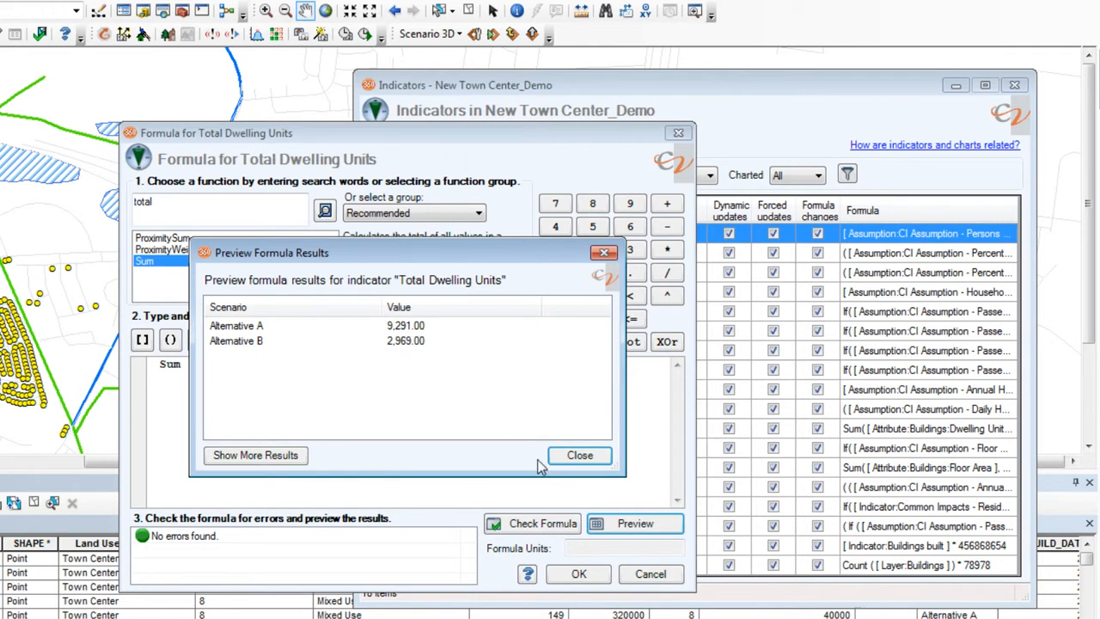
left_click(540, 465)
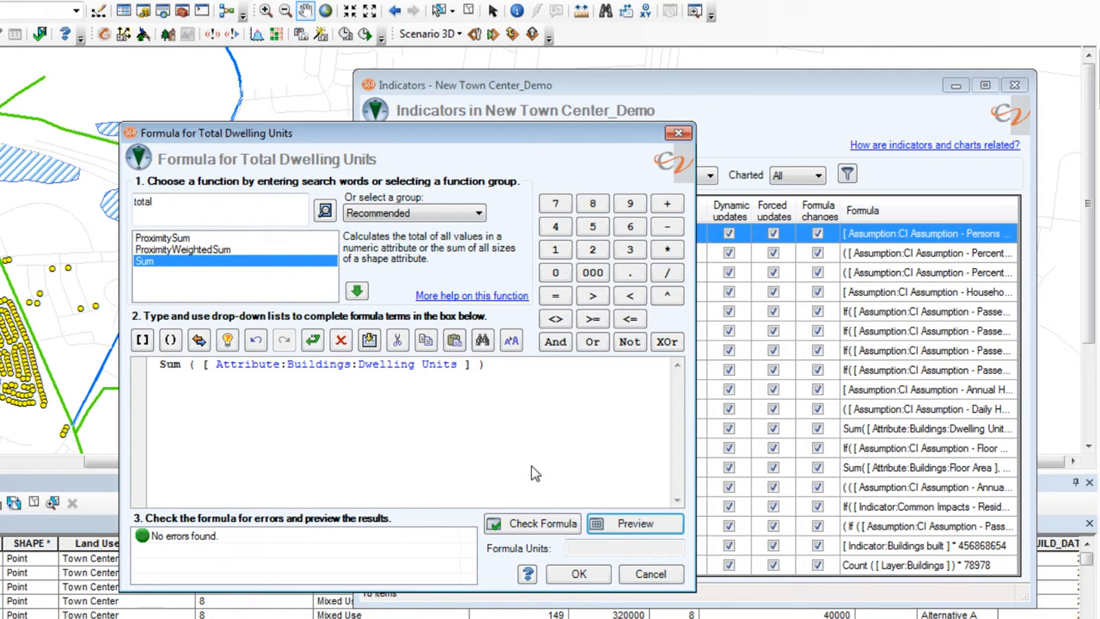
Clear the formula and rebuild it as a Sum of the Buildings layer's Dwelling Units attribute, keeping the where placeholder.
left_click(341, 341)
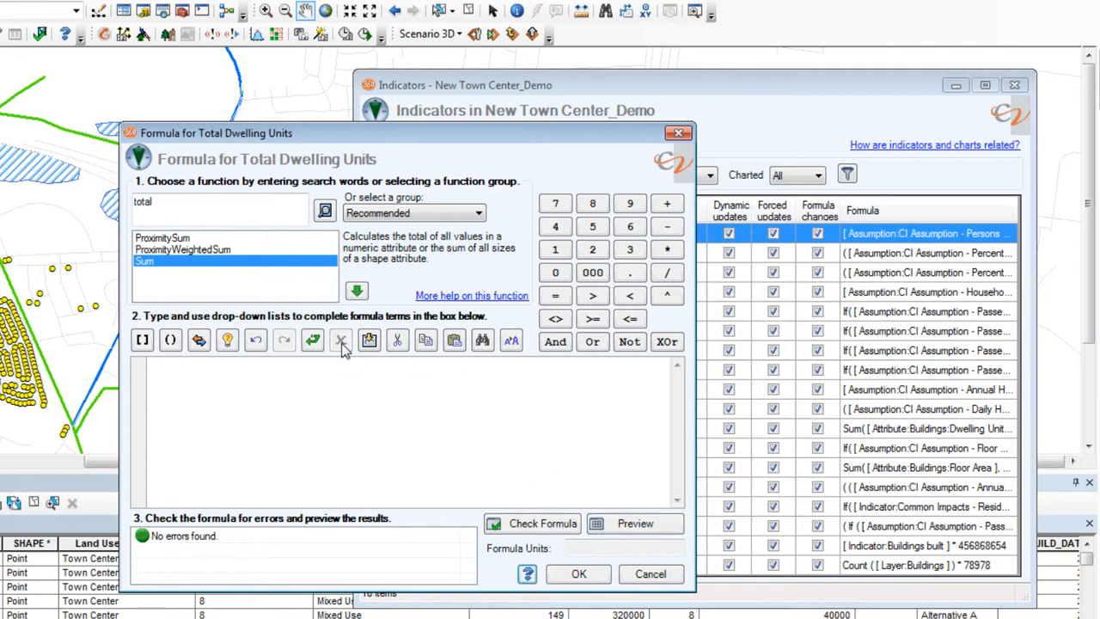
double_click(194, 264)
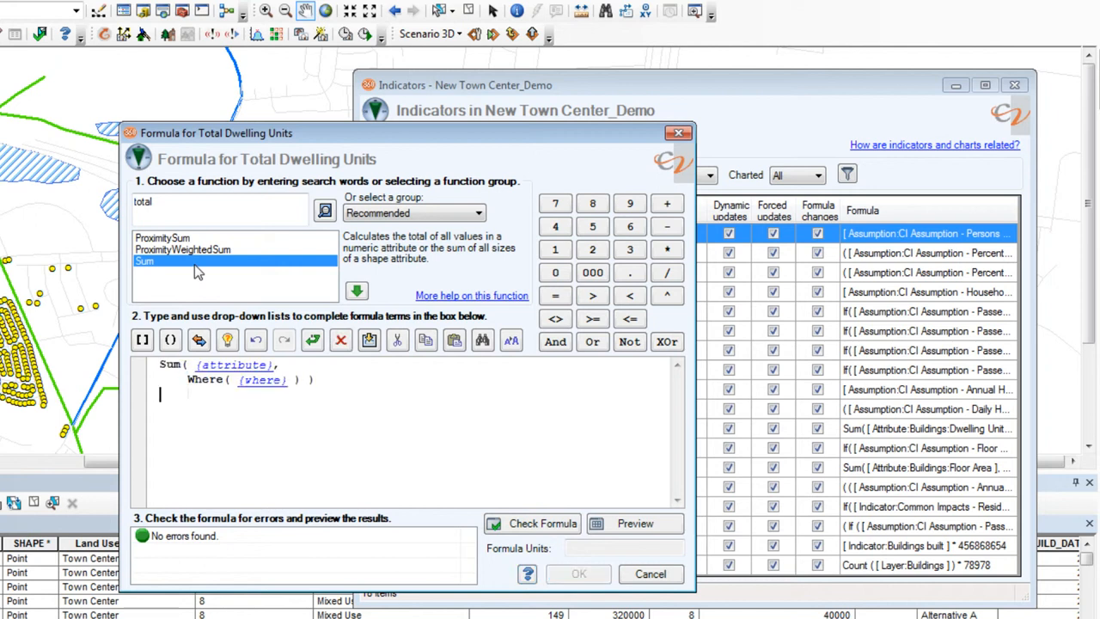
left_click(260, 341)
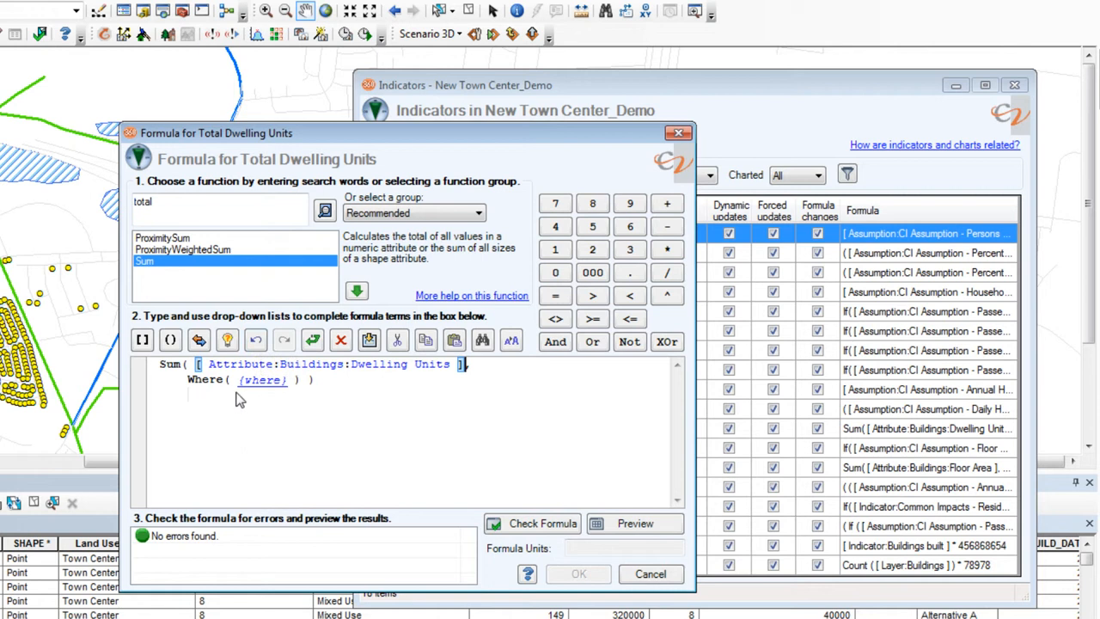
Add the where condition Land Use Designation = High Density Multi-family to the Sum formula and preview the results.
left_click(262, 381)
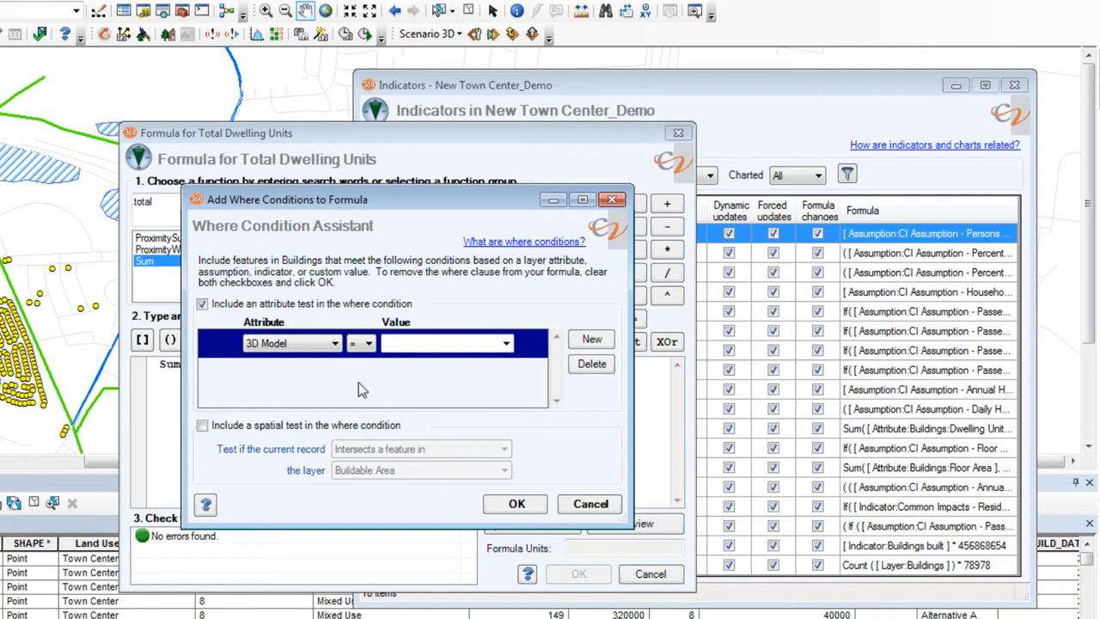
left_click(336, 344)
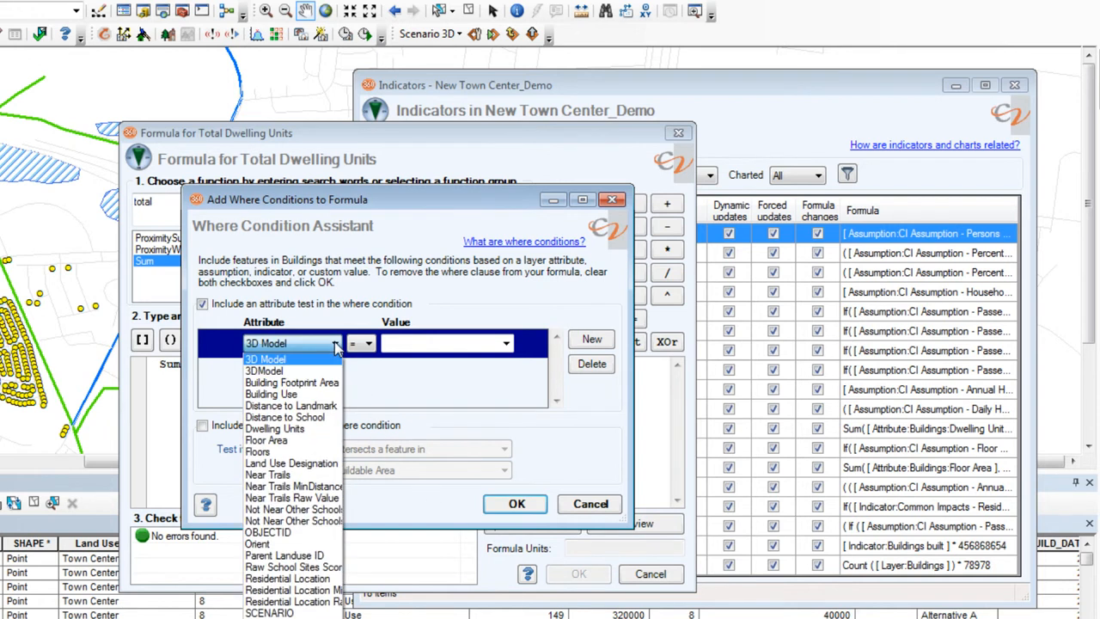
left_click(329, 464)
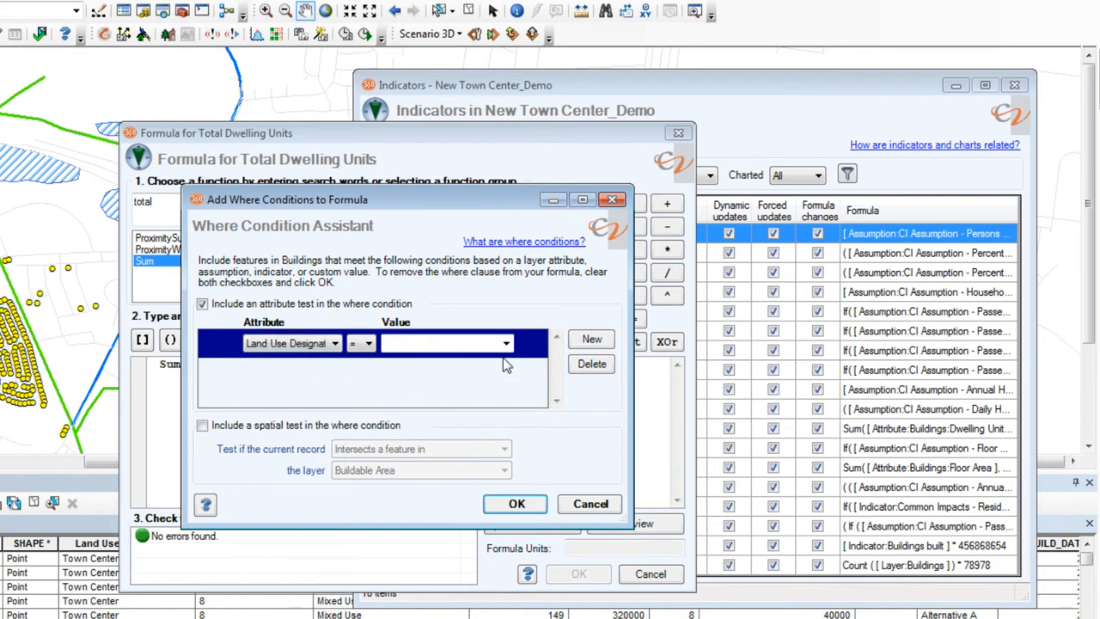
left_click(506, 347)
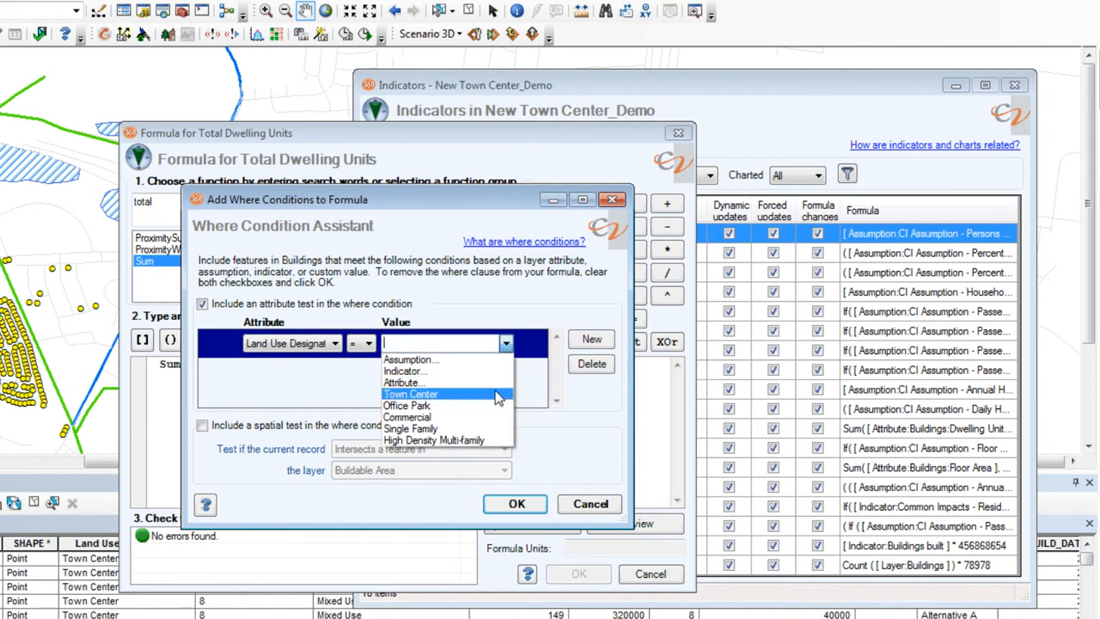
left_click(492, 442)
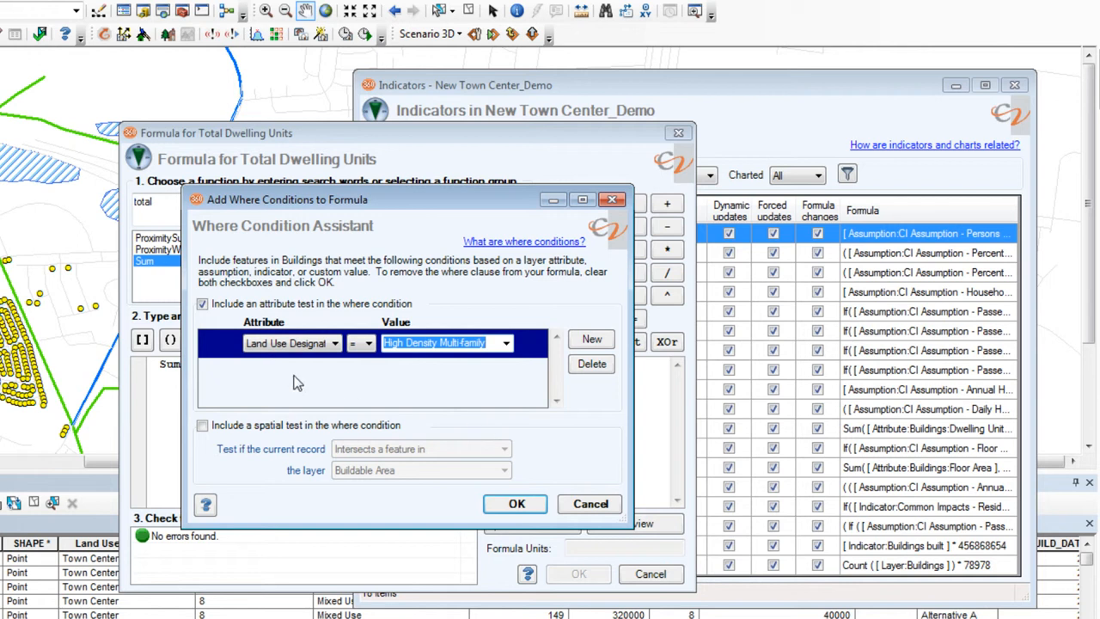
left_click(507, 503)
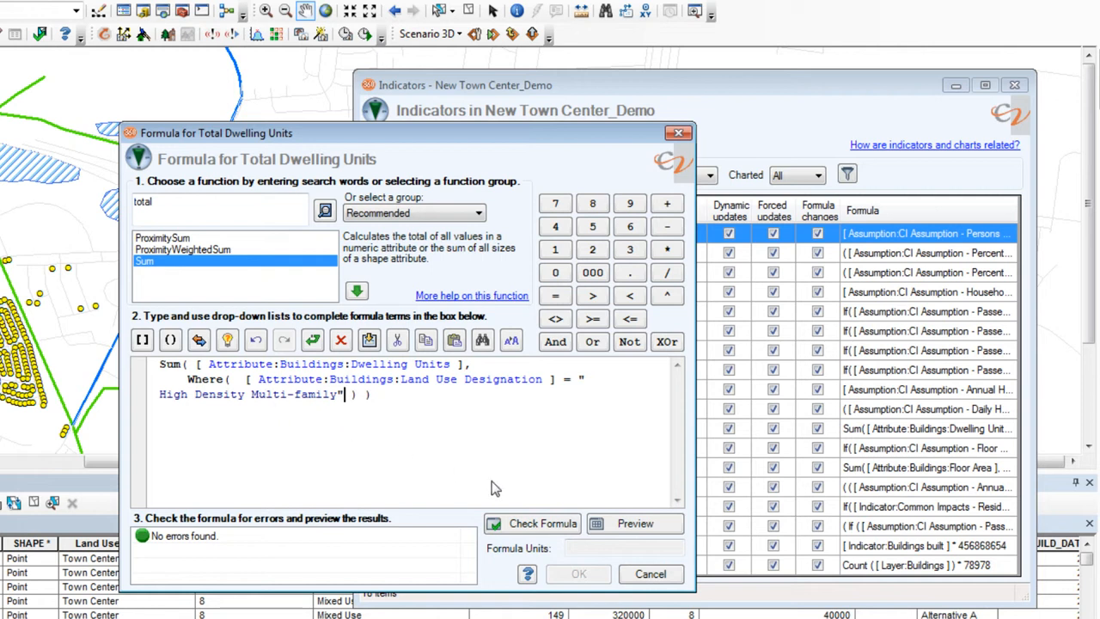
left_click(602, 522)
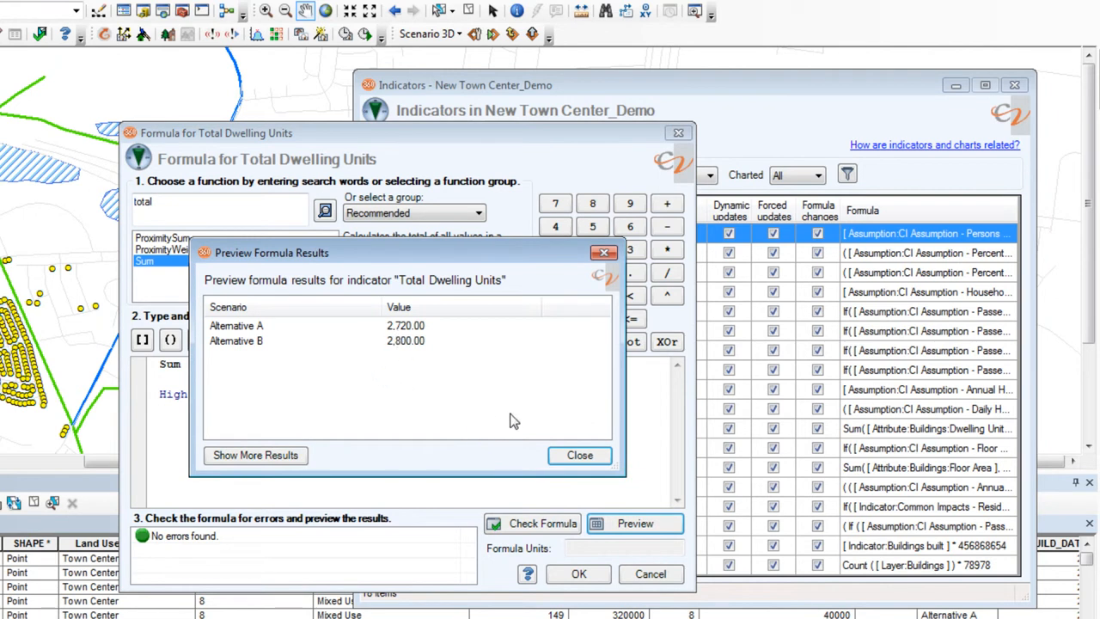
key("Escape")
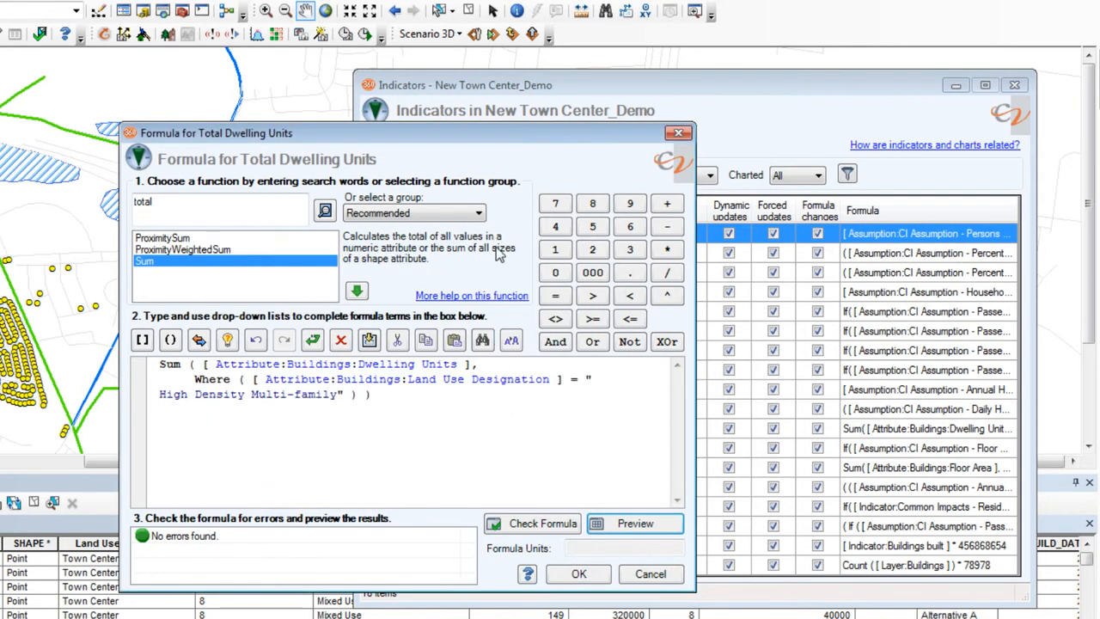
Set the function group to All and look through the available formula functions.
left_click(479, 214)
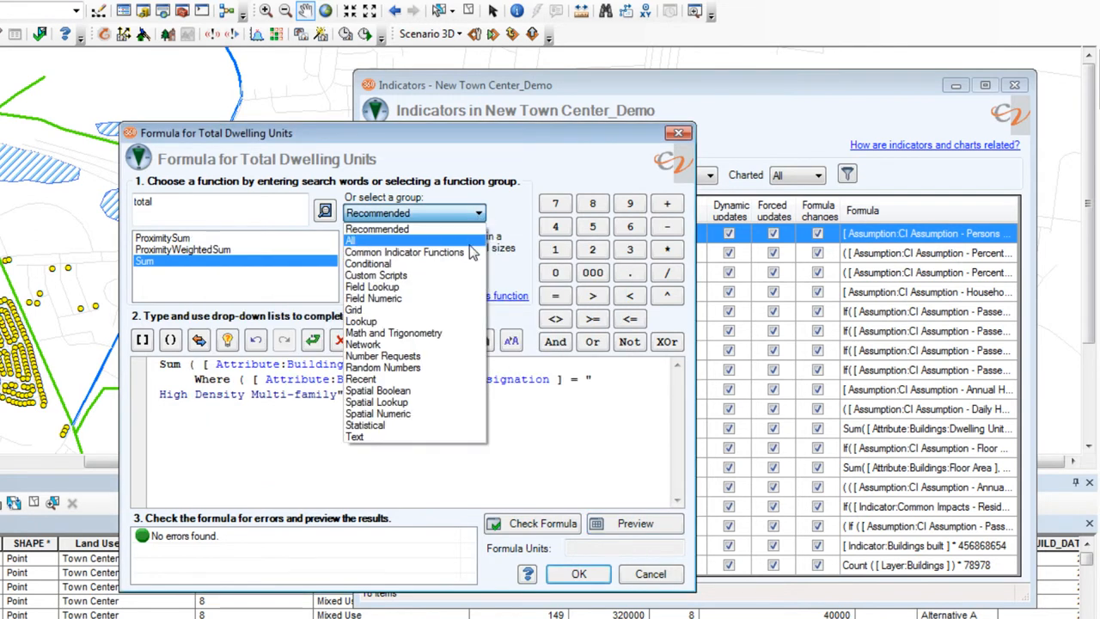
left_click(404, 238)
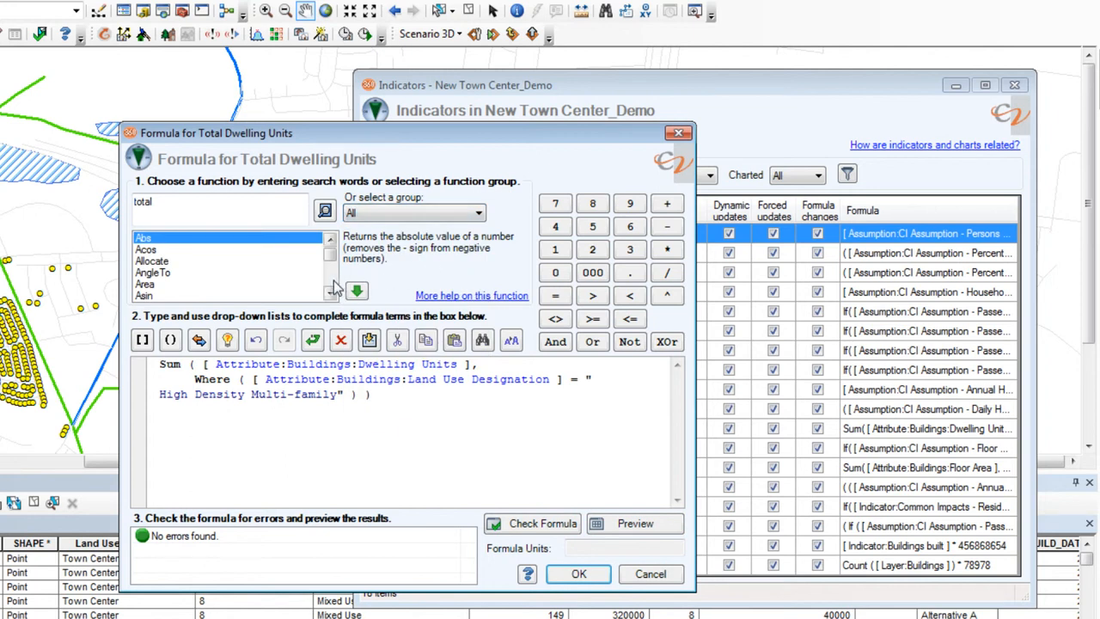
left_click_drag(331, 256, 331, 277)
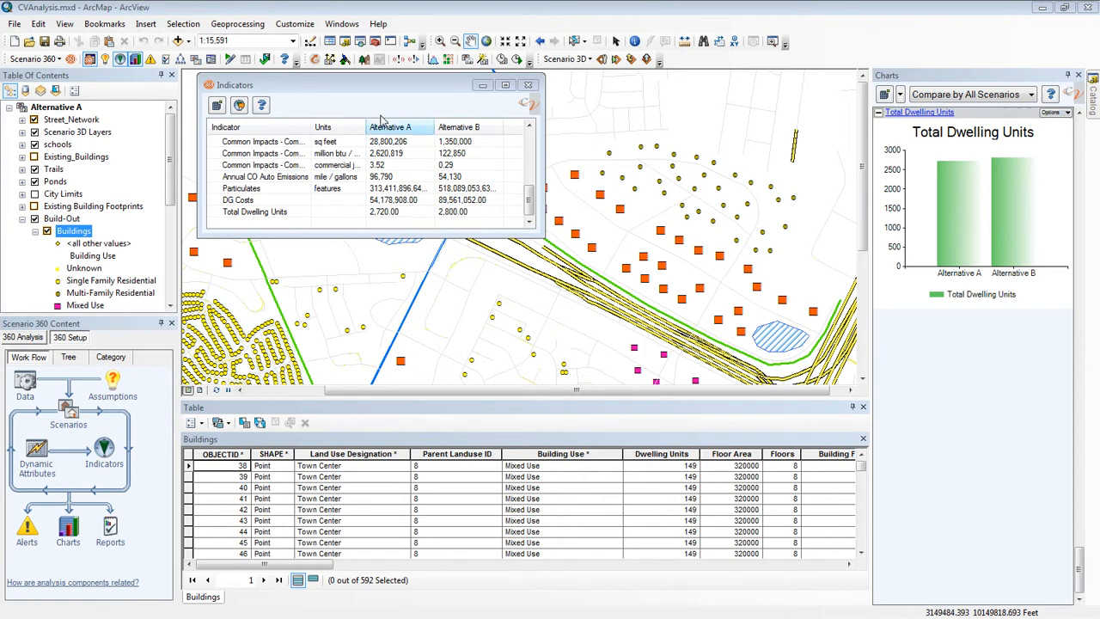
Review the Total Dwelling Units values for both scenarios in the Indicators list.
mouse_move(529, 204)
left_mouse_down()
mouse_move(529, 185)
mouse_move(529, 213)
left_mouse_up()
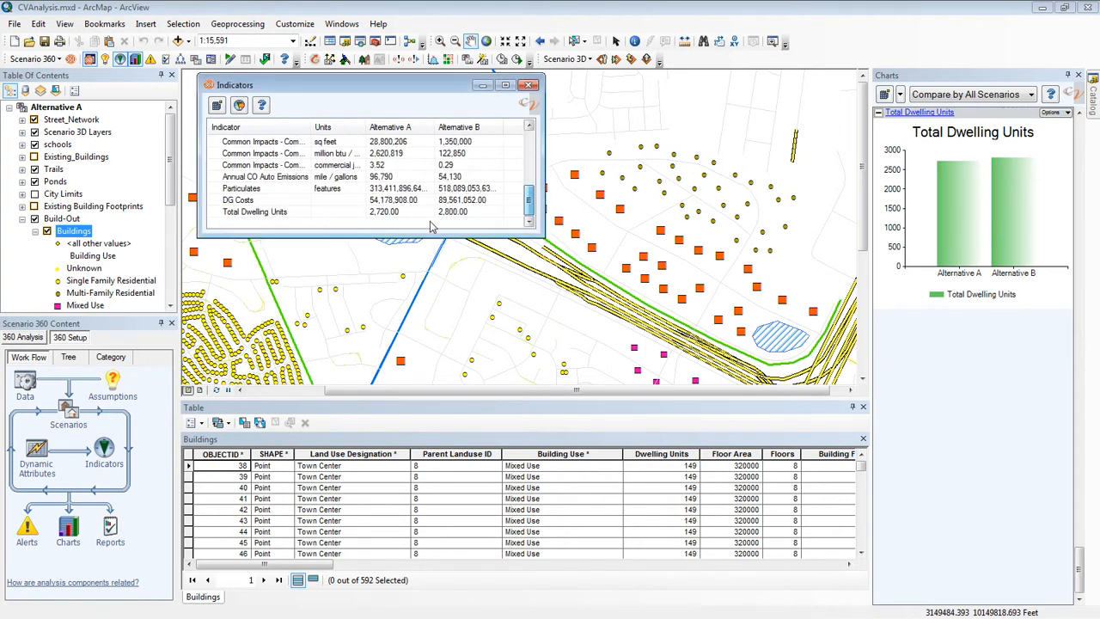